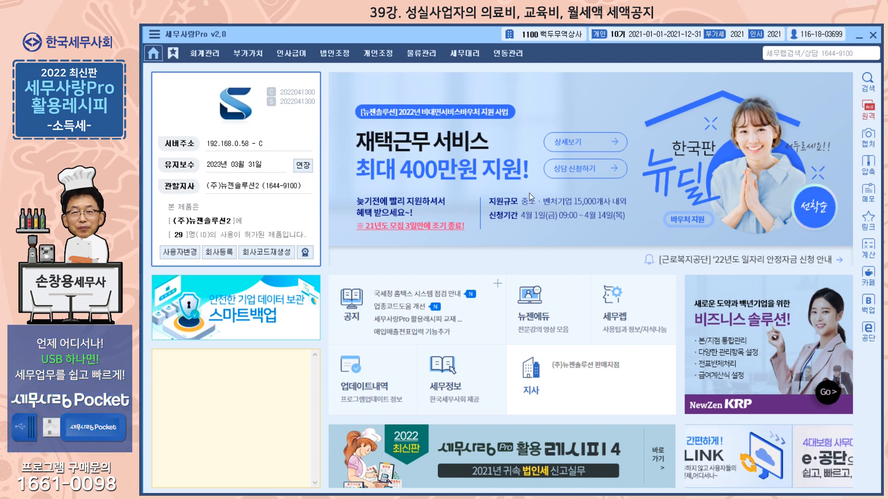
- Open the education expense certificate (교육비납입증명서) from the 성실신고확인제도 forms of 개인조정, and leave it without making entries
left_click(377, 56)
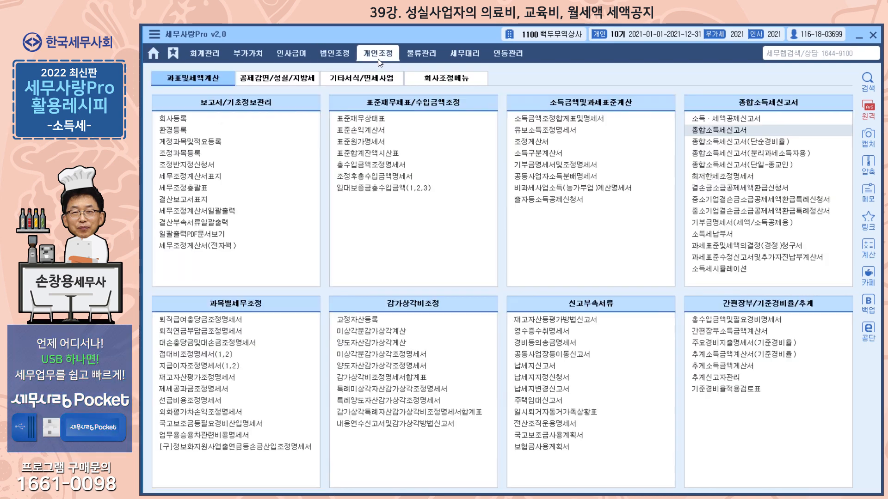
left_click(278, 80)
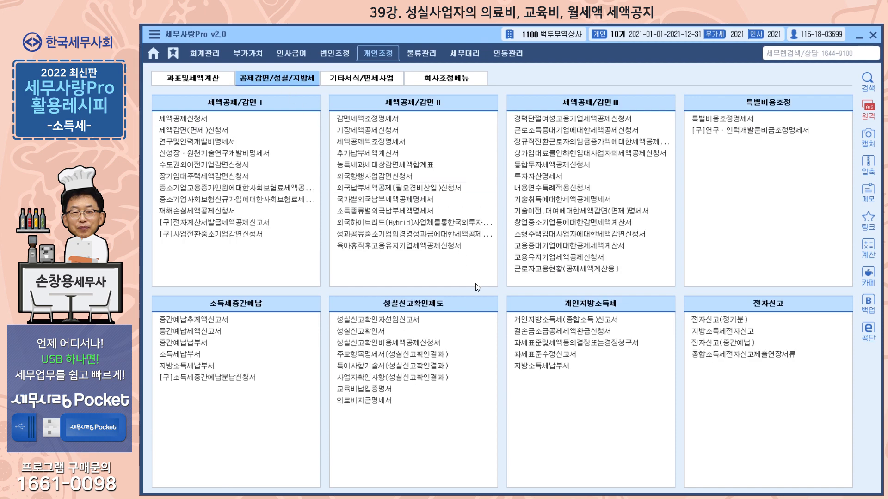
left_click(383, 390)
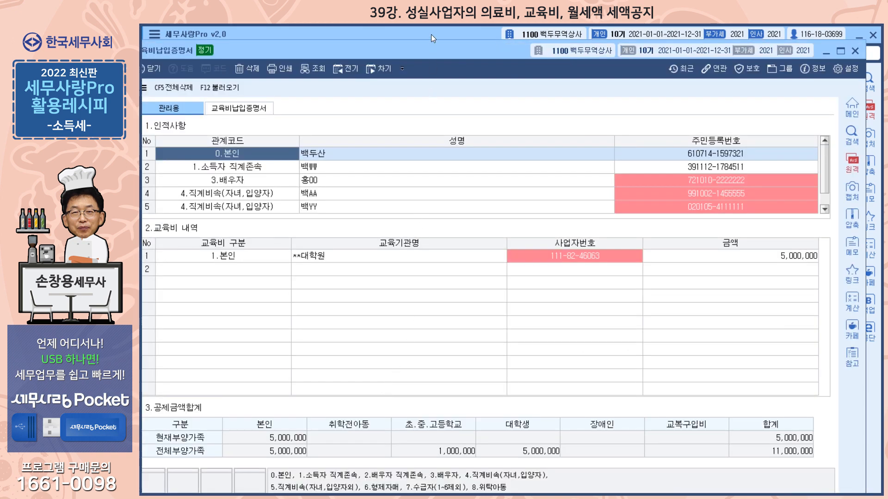
key("Escape")
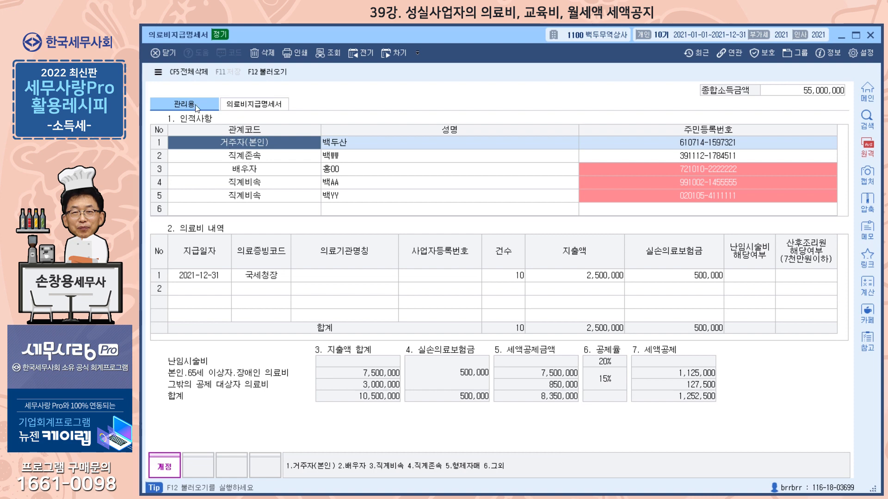
- View the dependent import choices in the medical expense statement (의료비지급명세서), and close it without importing anything
left_click(275, 74)
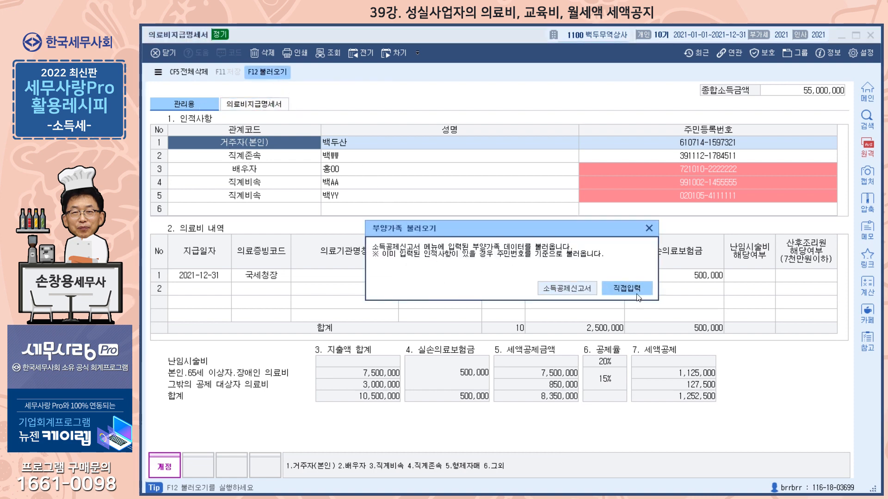
left_click(648, 227)
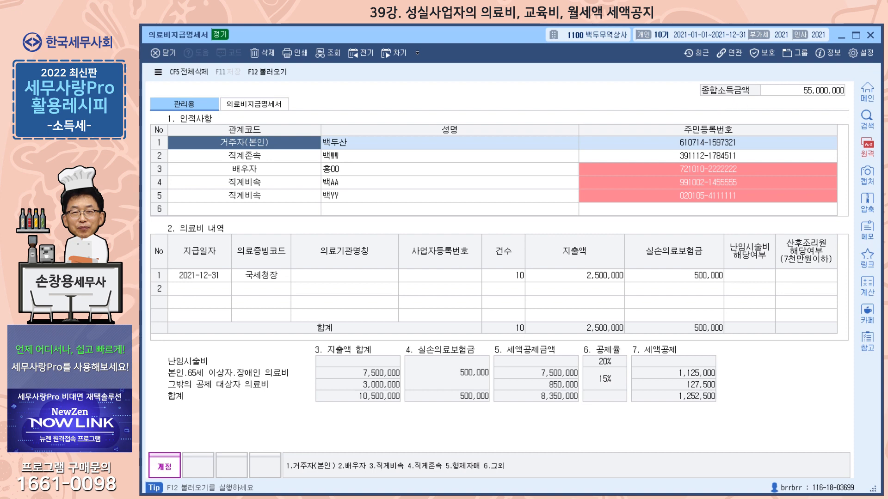
left_click(870, 35)
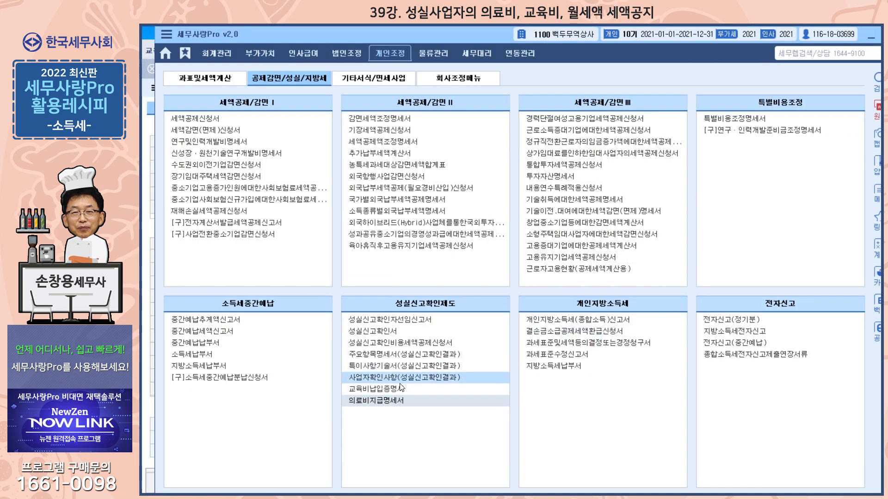
- Check the dependent import option and the taxpayer's own education entry in 교육비납입증명서 without importing, and close the form
left_click(384, 389)
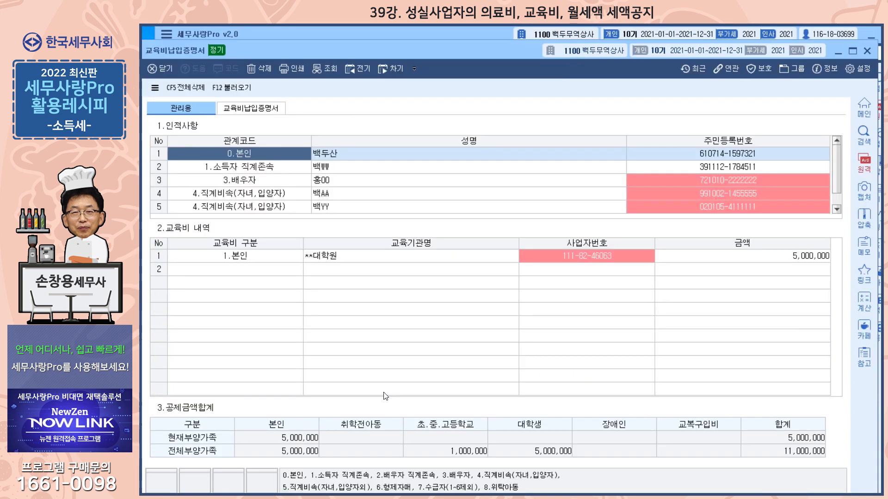
left_click_drag(441, 47, 442, 35)
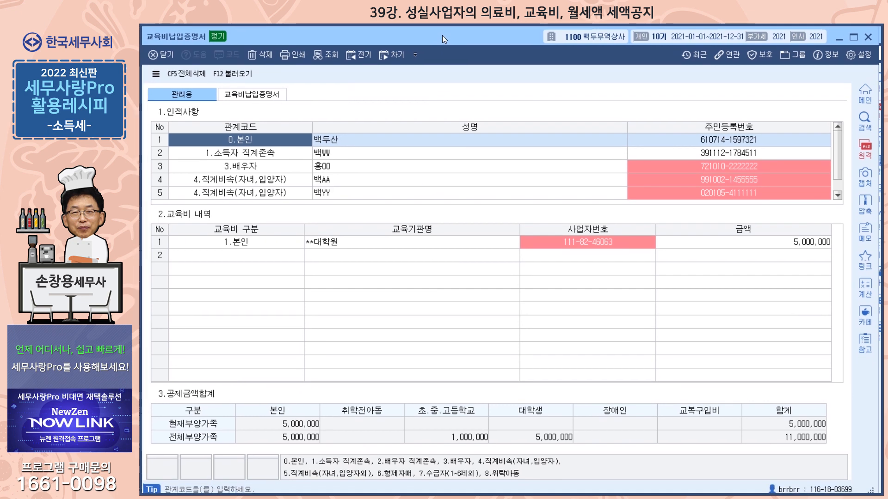
left_click(239, 77)
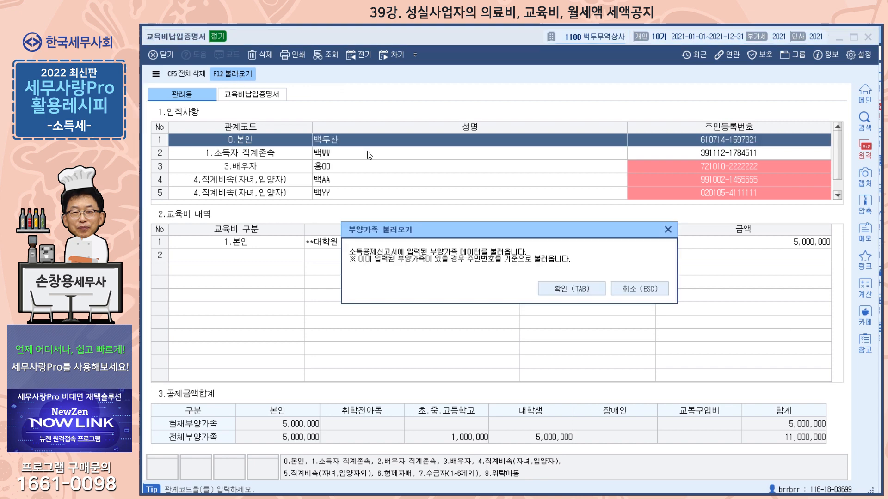
left_click(649, 294)
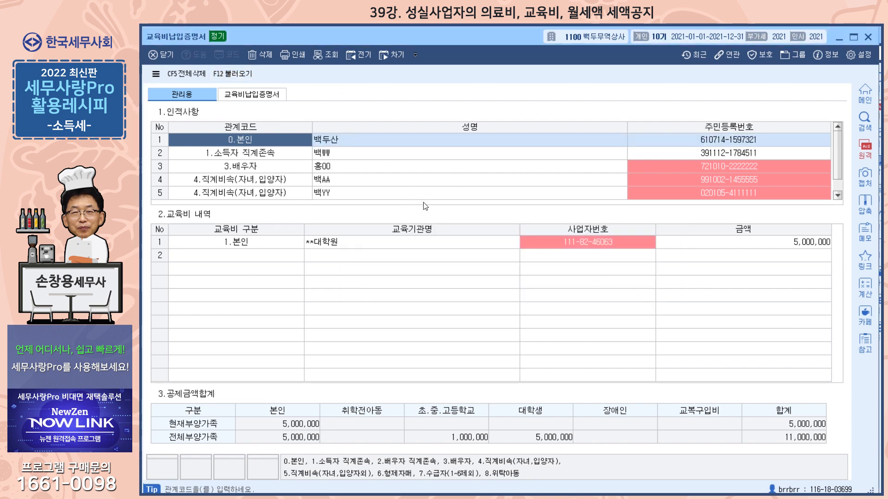
left_click(261, 244)
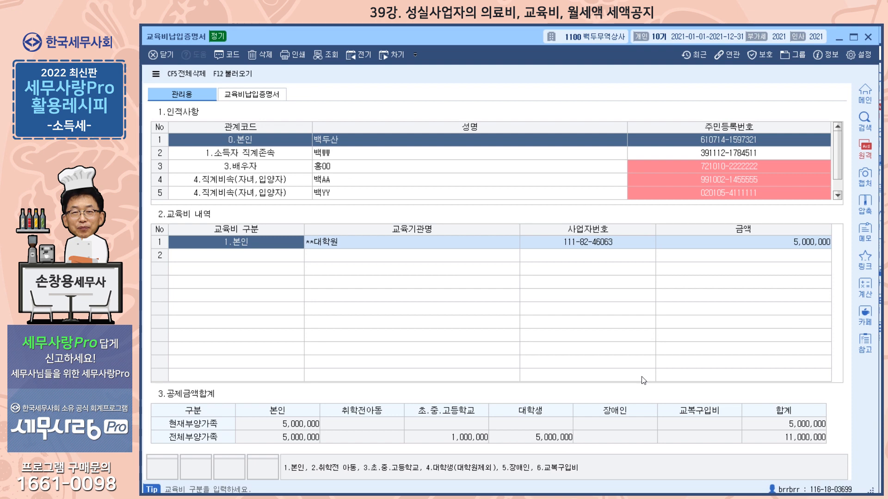
left_click(867, 37)
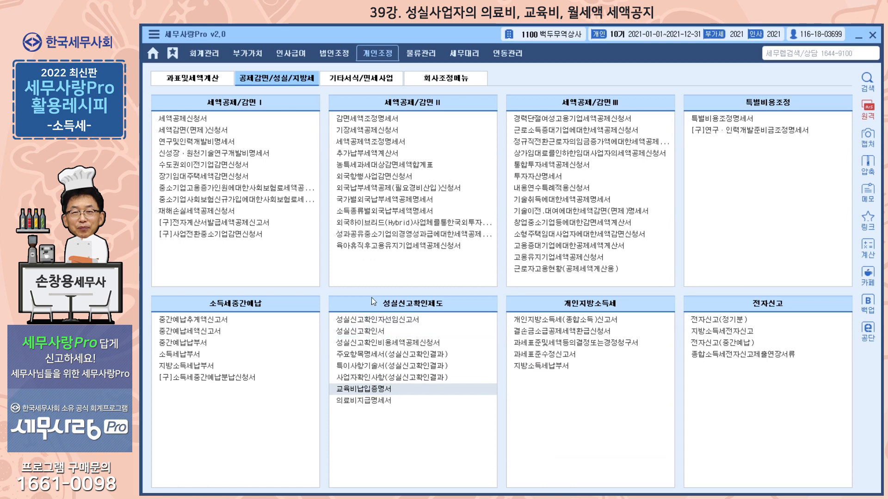
- In 소득·세액공제신고서, load the medical expense deduction data and apply it to the medical items of 세액공제 I
left_click(209, 82)
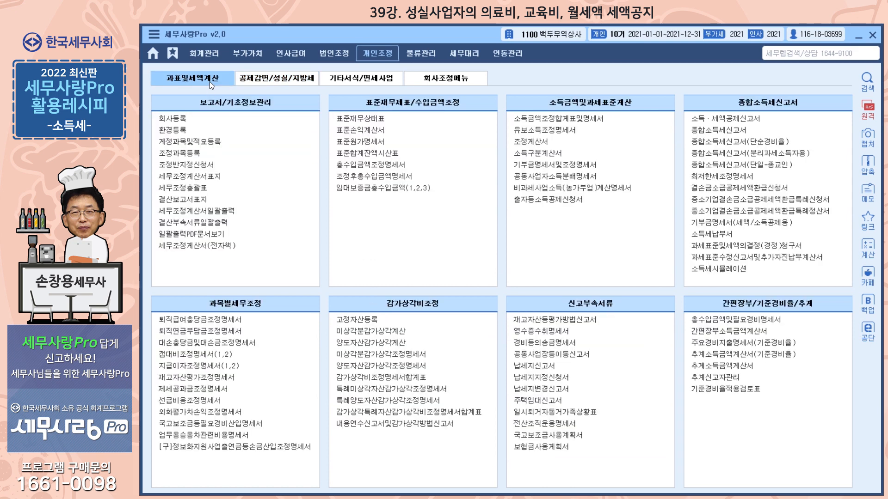
left_click(747, 120)
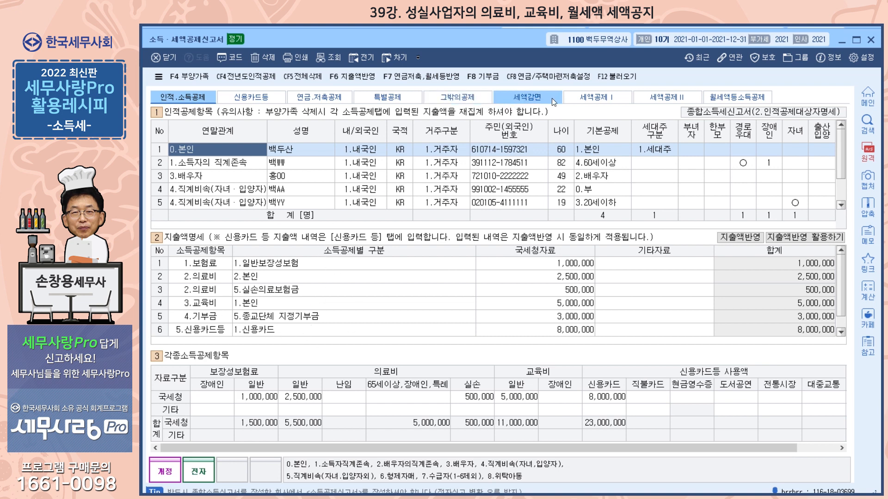
left_click(594, 98)
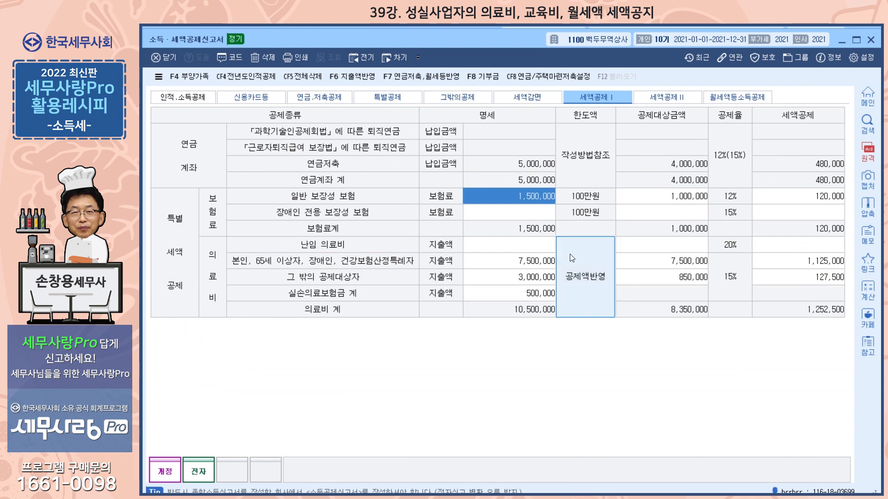
left_click(584, 283)
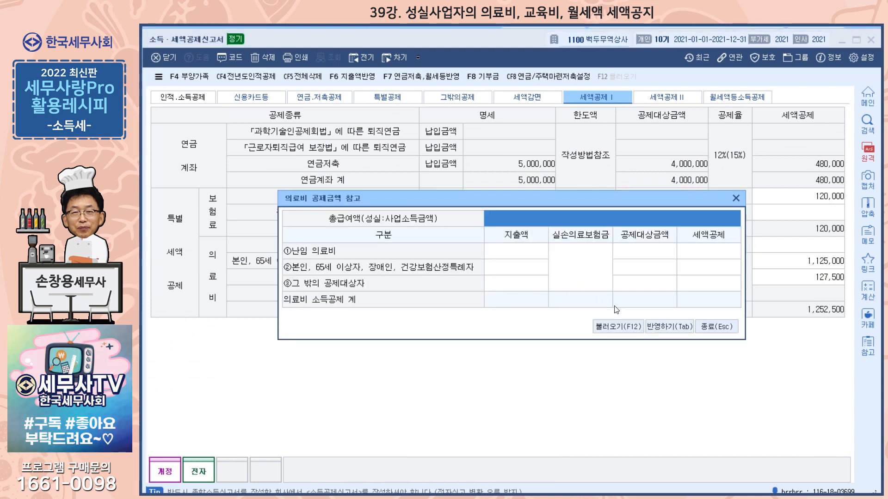
left_click(613, 331)
left_click(499, 305)
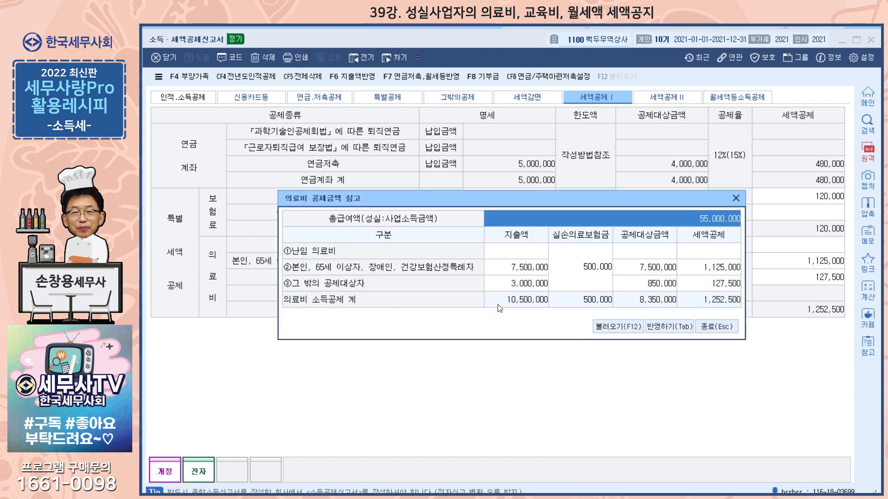
left_click(671, 326)
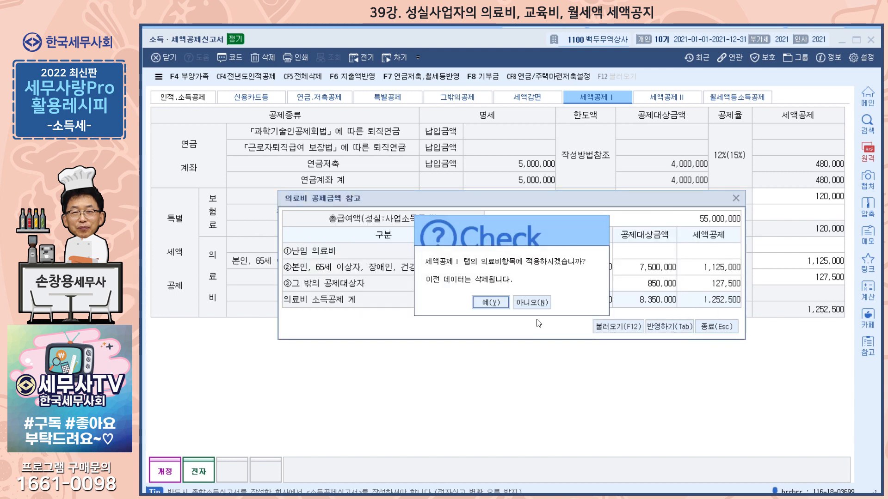
left_click(491, 303)
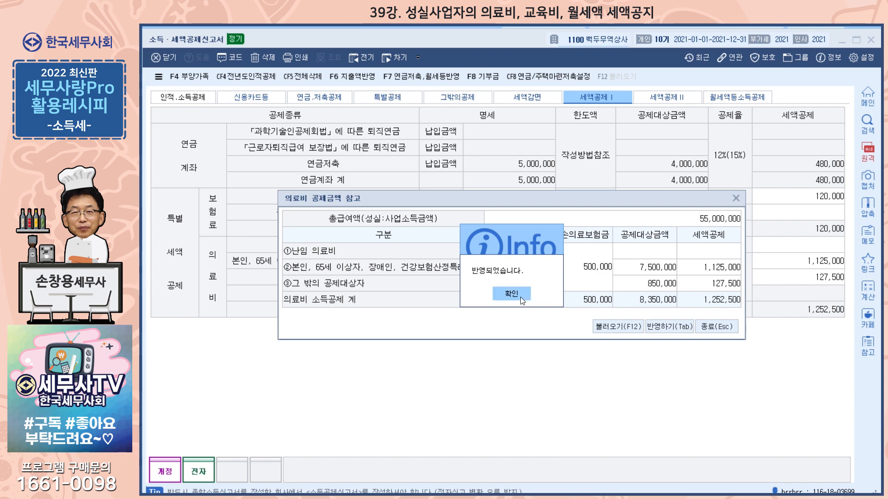
left_click(518, 296)
- Reload the medical deduction reference without applying it, review the education credits in 세액공제 II, and close 소득·세액공제신고서
left_click(587, 286)
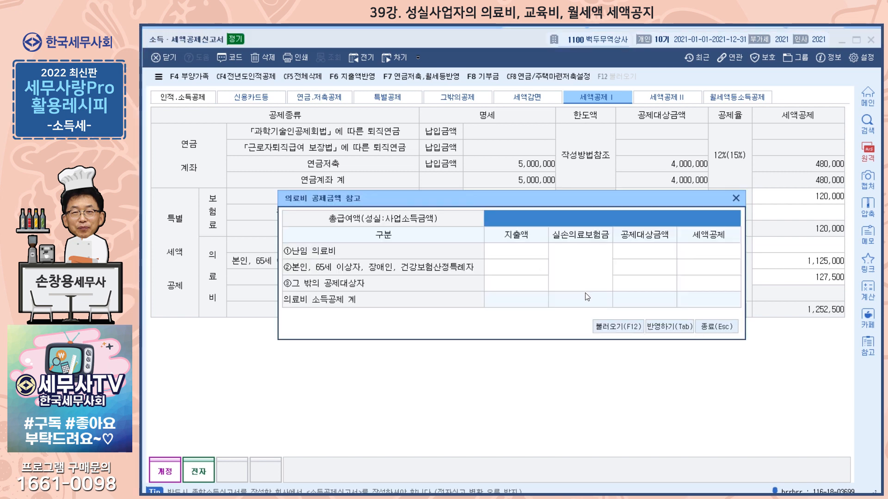
left_click(623, 326)
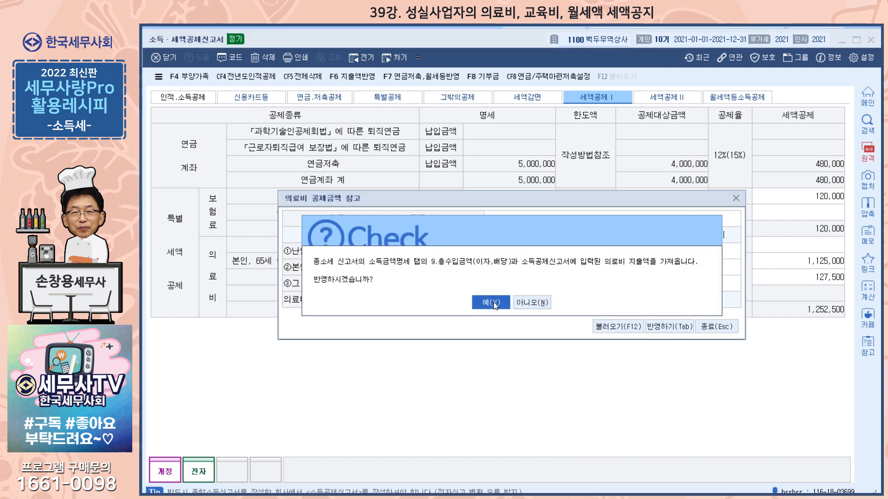
left_click(491, 303)
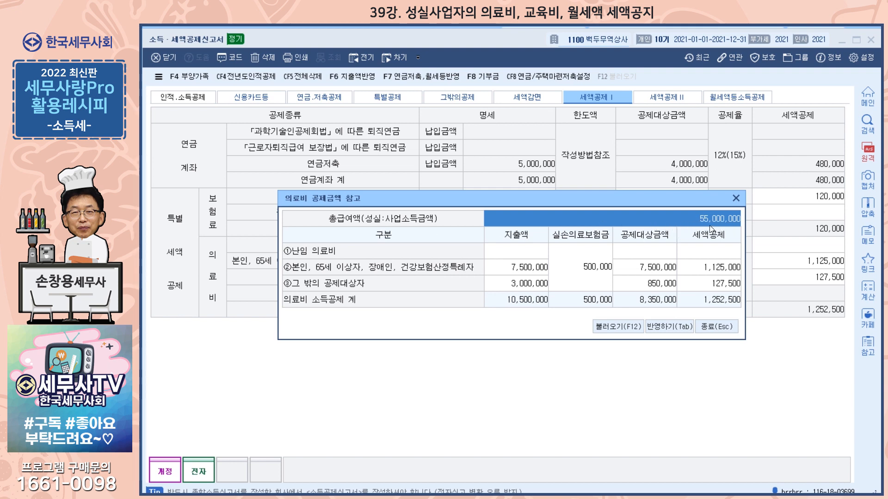
left_click(718, 329)
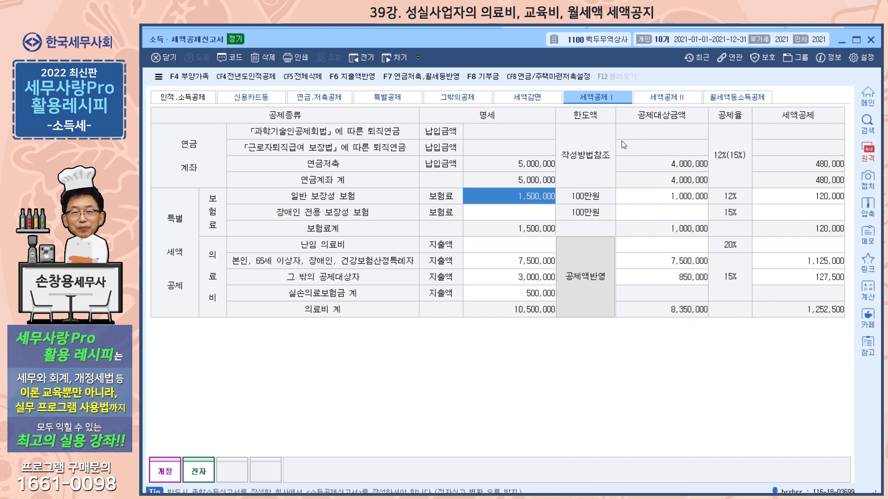
left_click(672, 100)
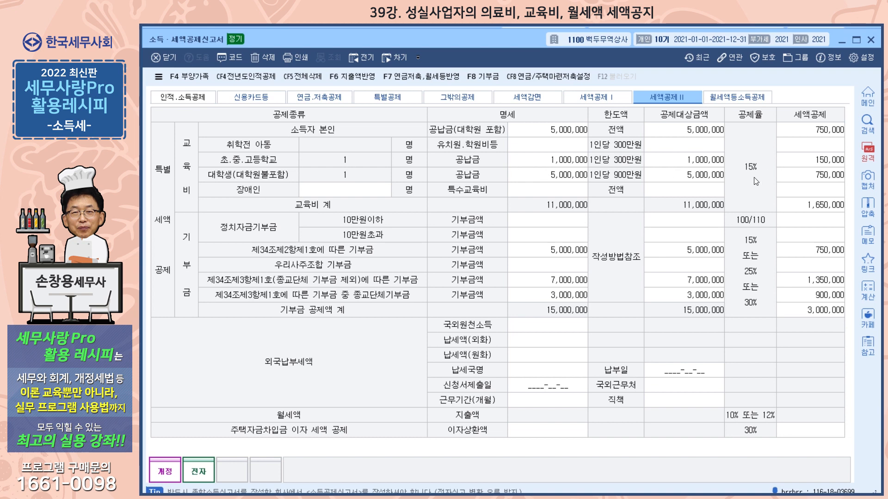
left_click(871, 41)
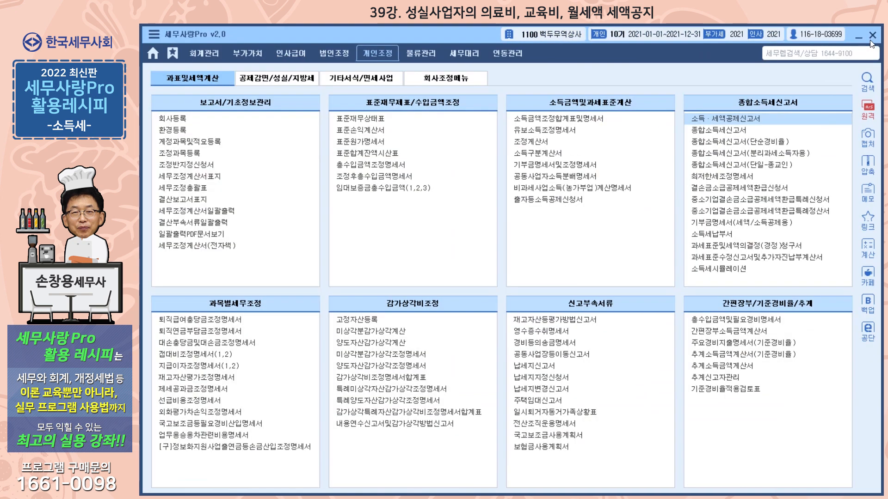
- In 종합소득세신고서's 종합소득세계산 section, view the tax credit entries and check the 성실사업자 setting in the additional input details
left_click(735, 134)
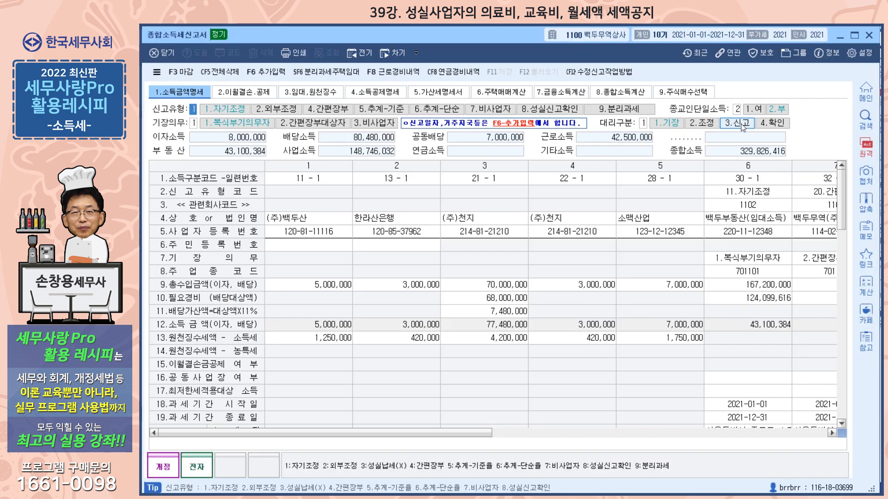
left_click(629, 93)
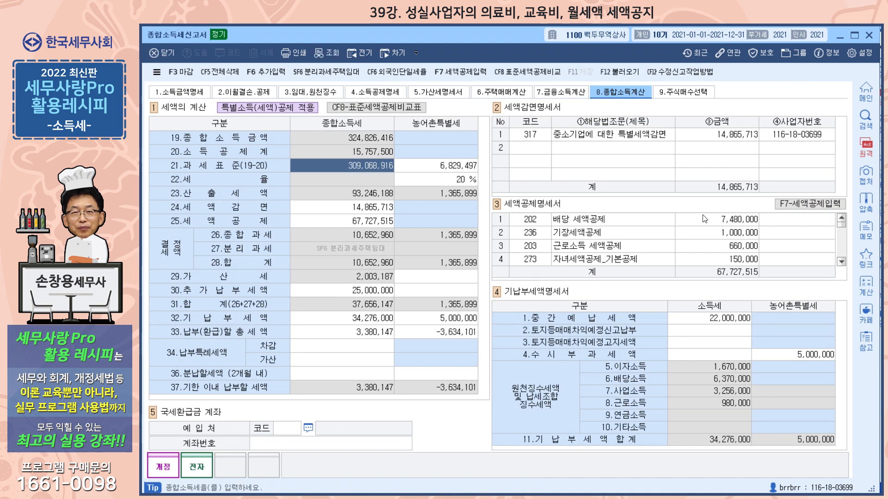
left_click(800, 205)
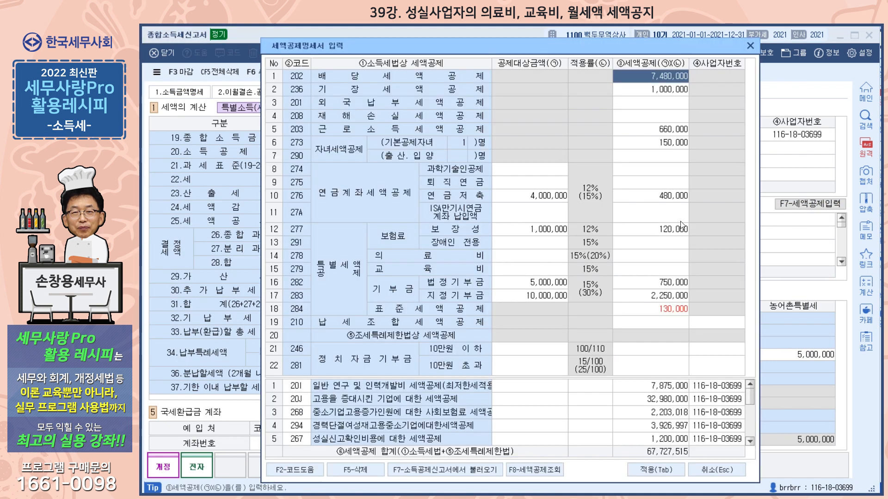
left_click(752, 46)
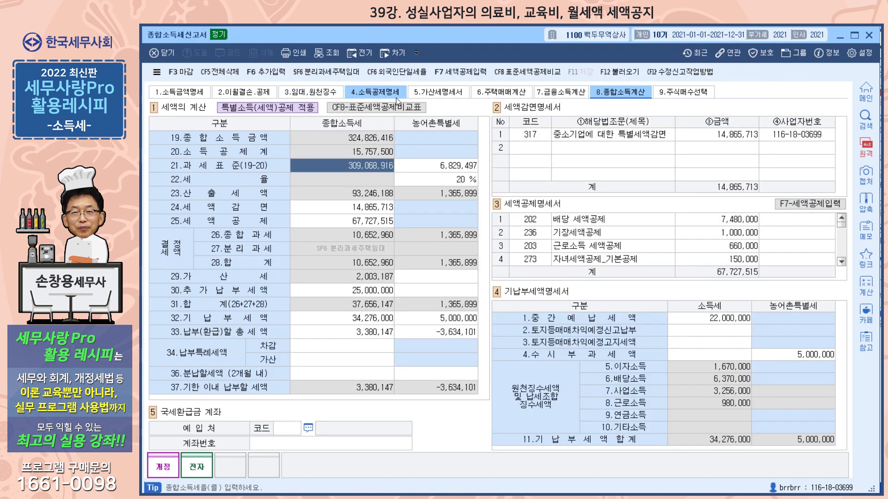
left_click(272, 76)
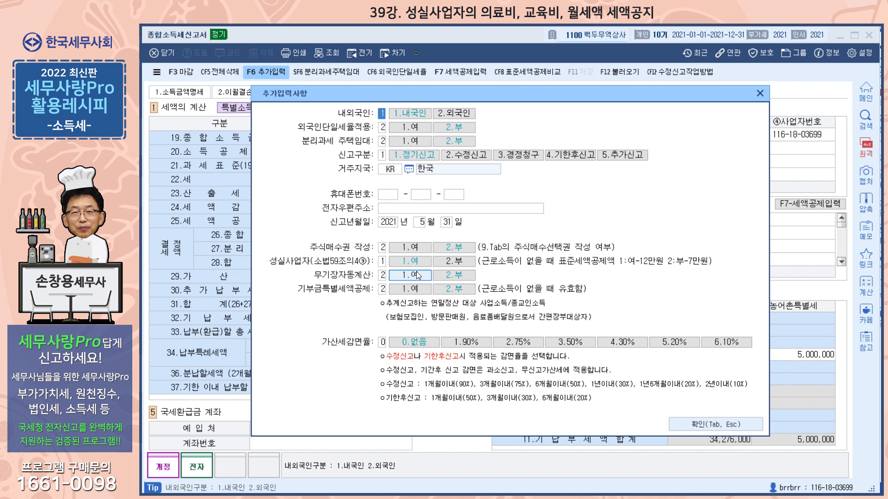
left_click(760, 94)
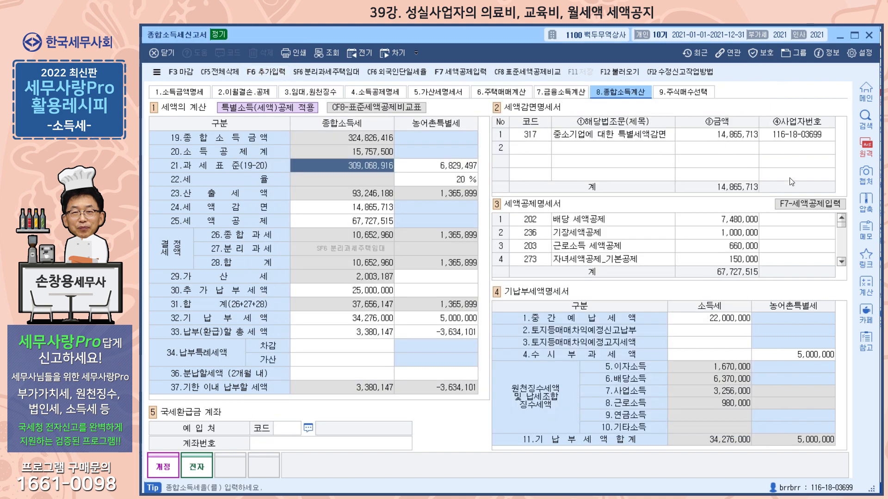
- Load the credits from 소득공제신고서 into the tax credit statement (세액공제명세서) and review its lower list of credits
left_click(801, 213)
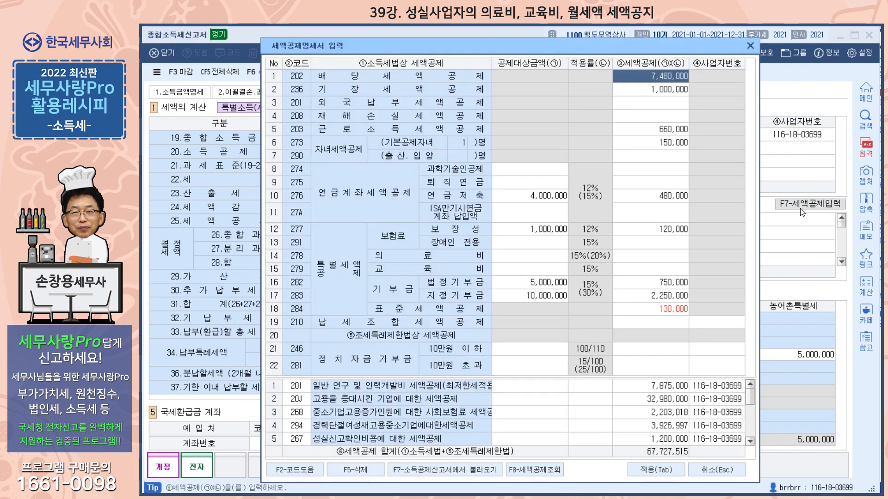
left_click(481, 470)
left_click(467, 318)
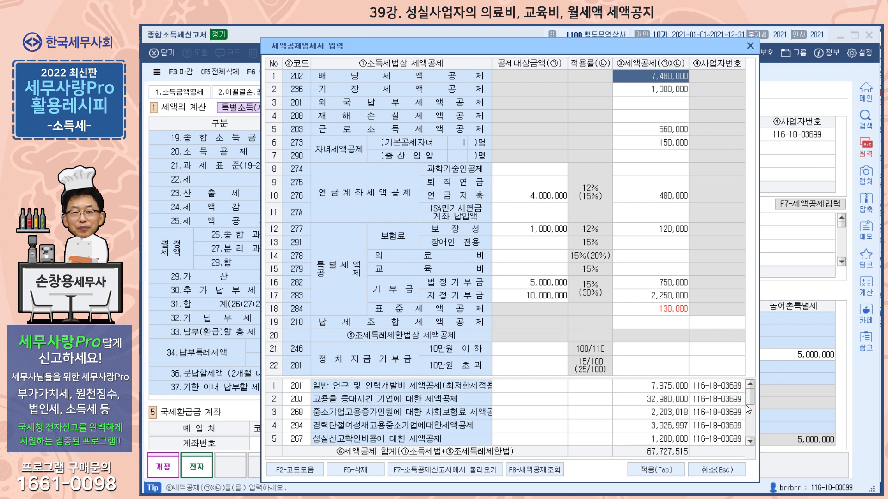
left_click(747, 441)
left_click(748, 441)
left_click(747, 441)
left_click(747, 441)
left_click(747, 441)
left_click(747, 441)
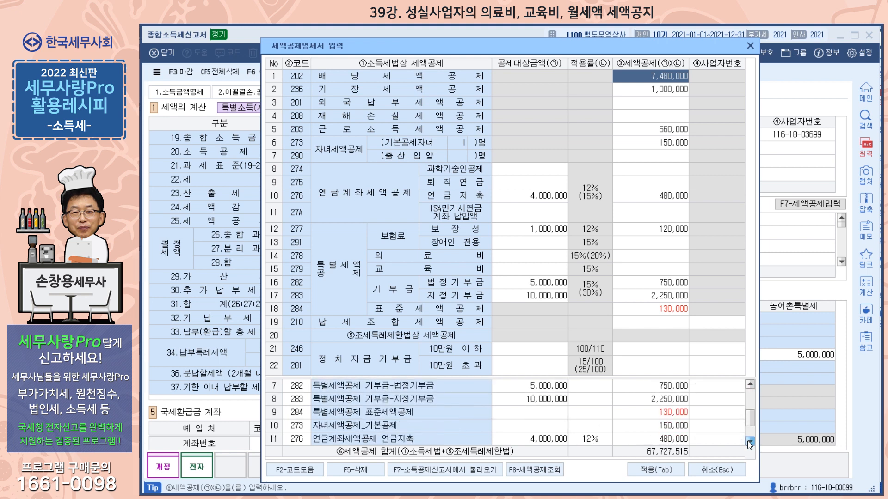
- Review the 성실사업자 medical and education credits at the end of the tax credit statement's lower list and close the statement
left_click(747, 441)
left_click(747, 441)
left_click(748, 441)
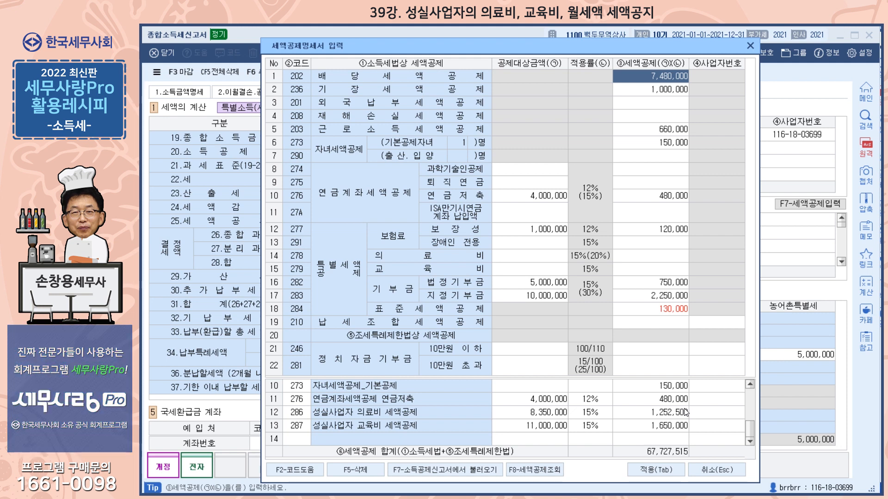
left_click(748, 48)
- Open 세액공제액조정명세서, examine the 성실사업자 의료비 credit under 당기공제세액 및 이월액 계산, and close the form
left_click(865, 92)
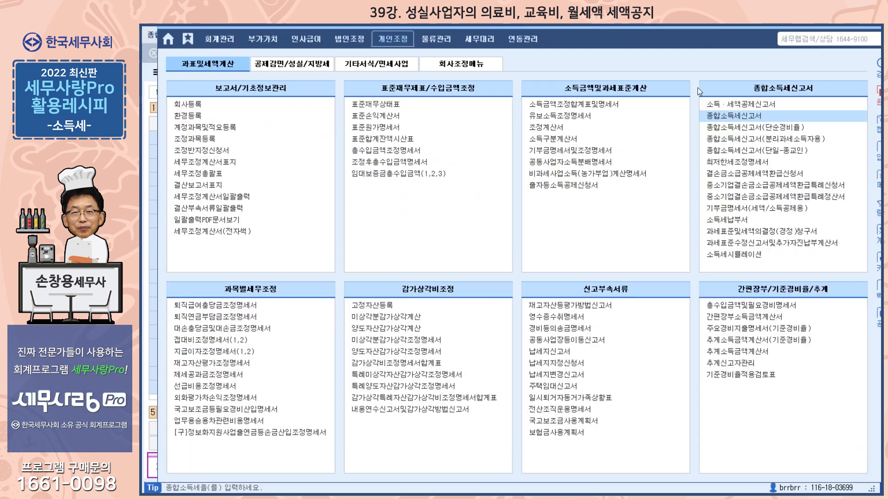
left_click(736, 116)
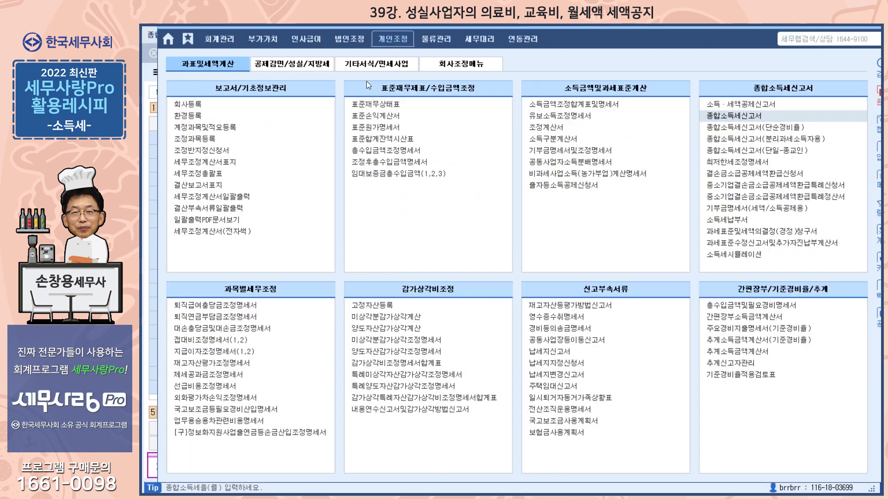
left_click(290, 65)
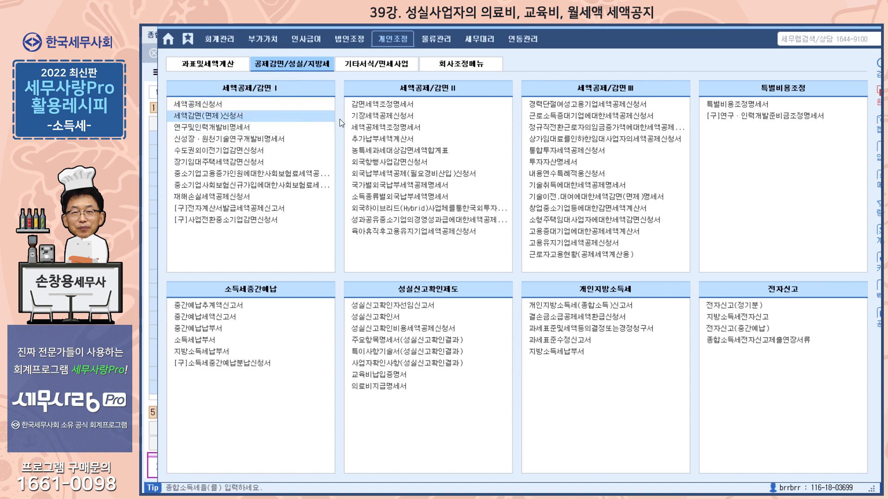
left_click(382, 130)
left_click(333, 95)
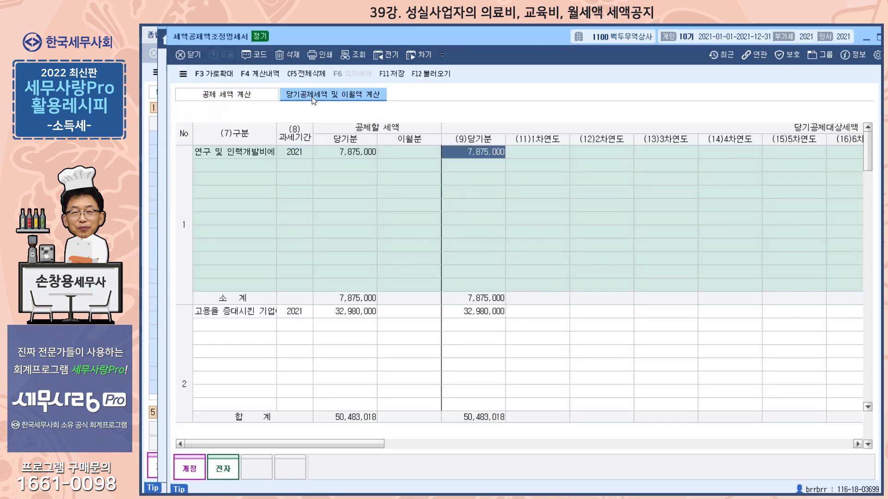
left_click_drag(869, 156, 861, 200)
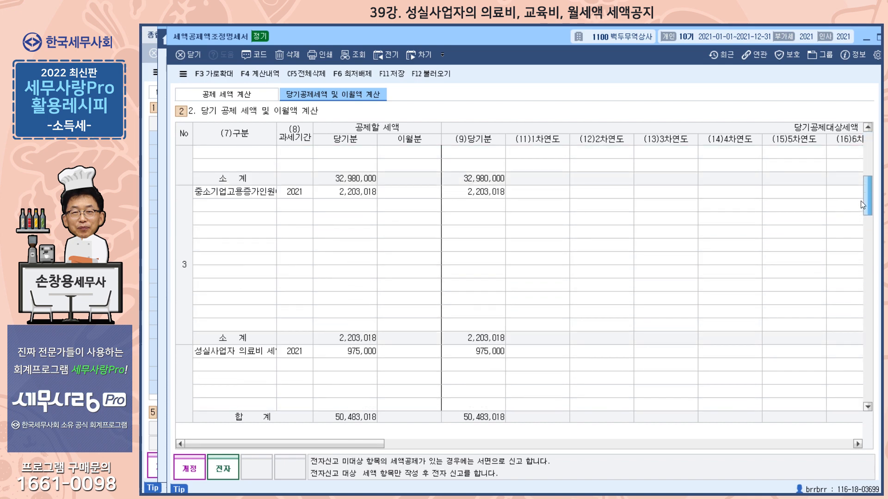
left_click(257, 351)
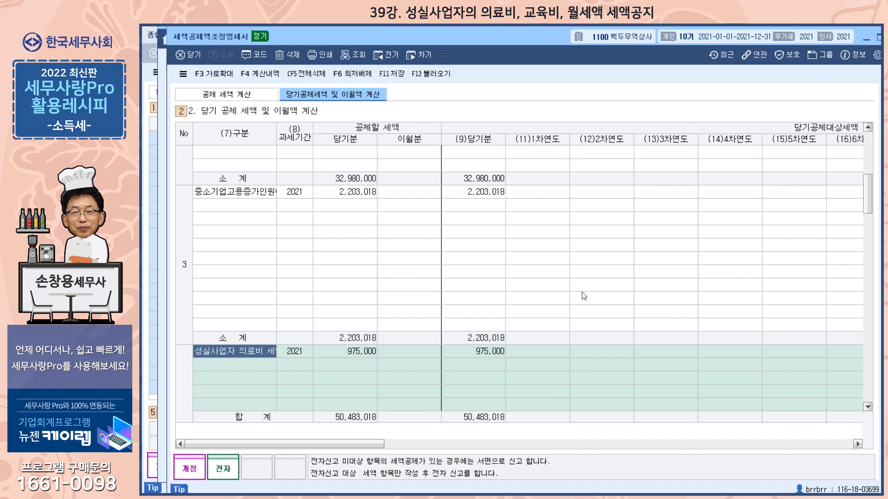
left_click(880, 37)
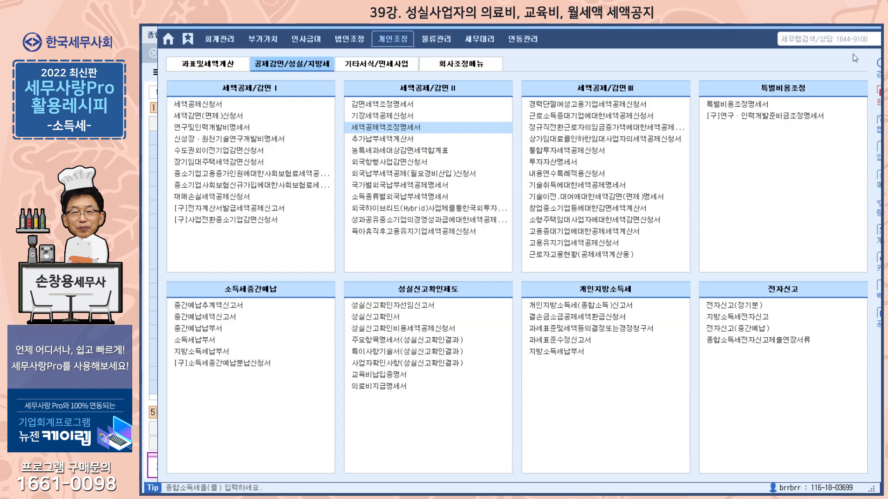
- Open 세액공제신청서 from the 공제감면 forms, reload its credit data, and close the form with the changes saved
left_click(202, 104)
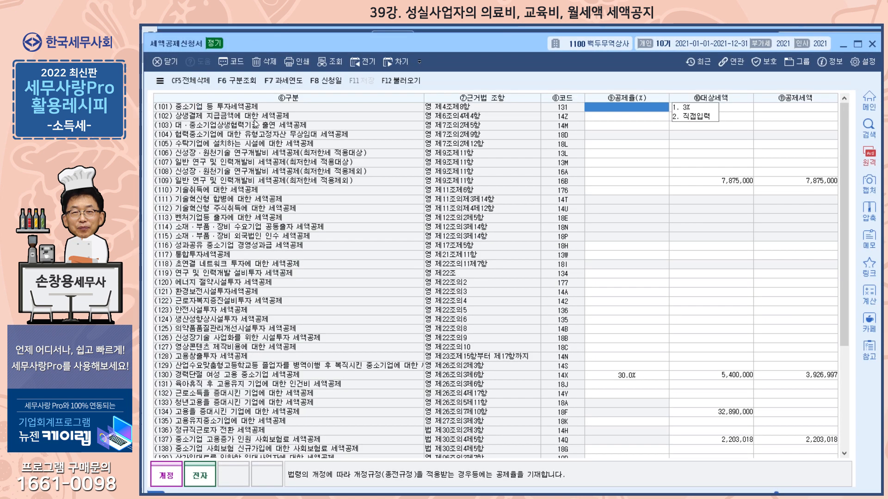
left_click(400, 80)
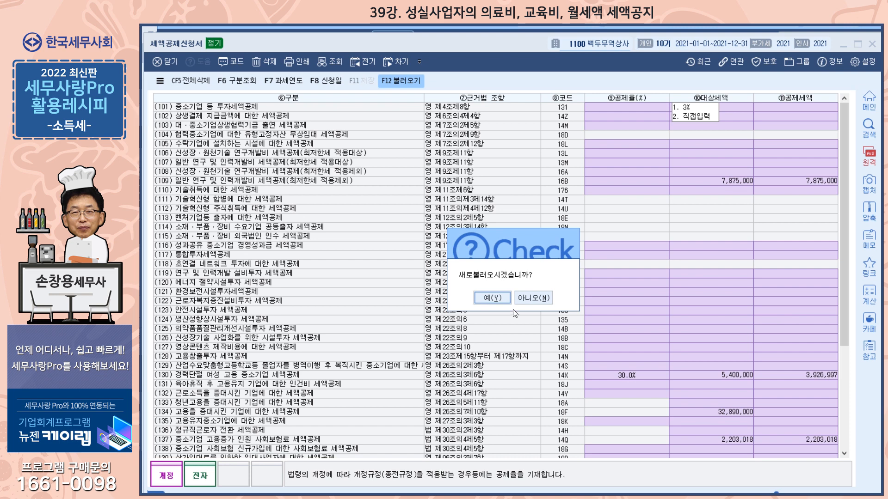
left_click(501, 296)
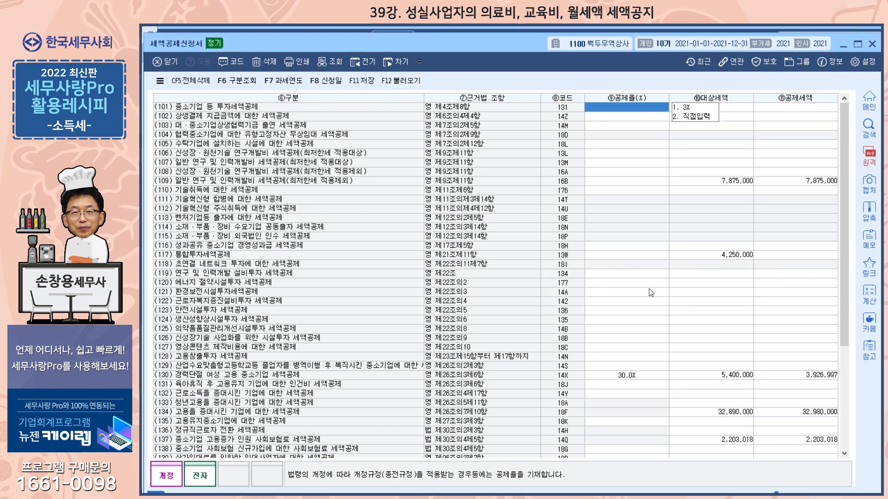
left_click(872, 43)
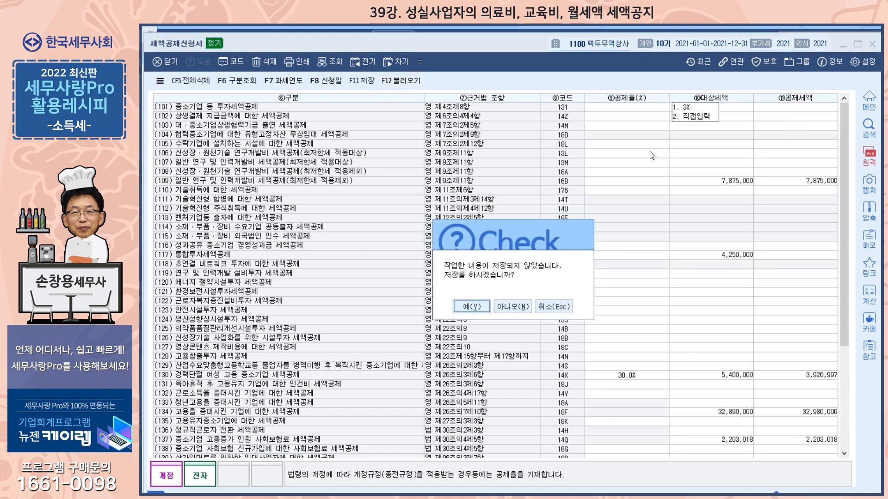
left_click(474, 307)
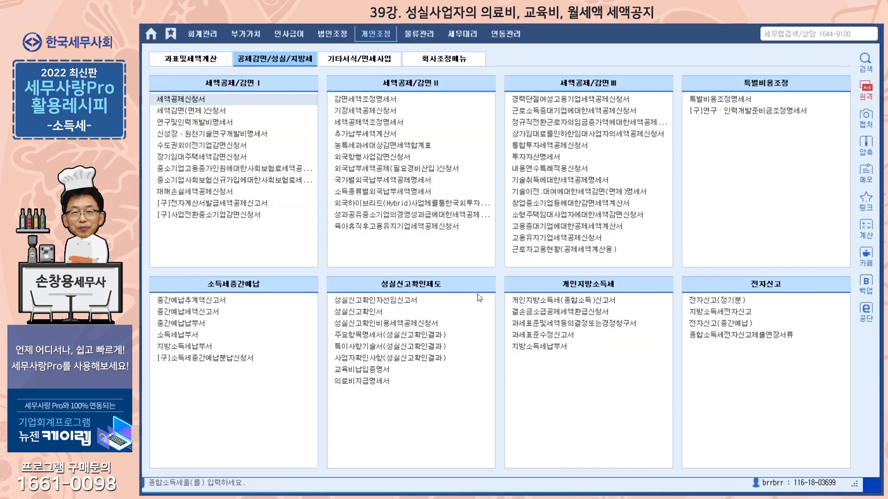
- Open 세액감면(면제)신청서, reload its tax reduction data, and start closing the form
left_click(221, 113)
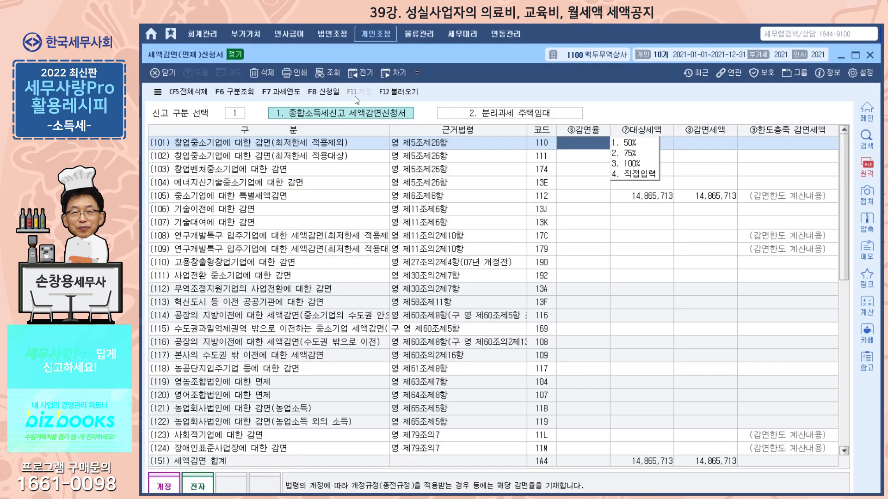
left_click(401, 95)
left_click(483, 309)
left_click(869, 55)
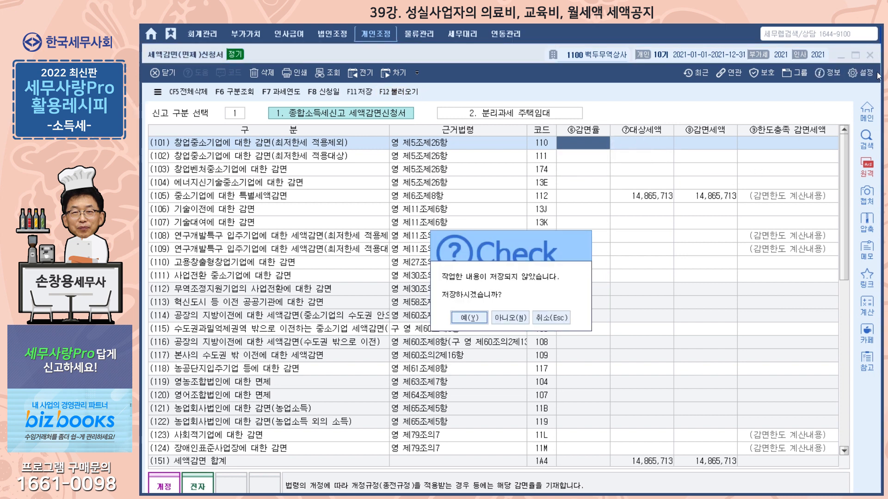